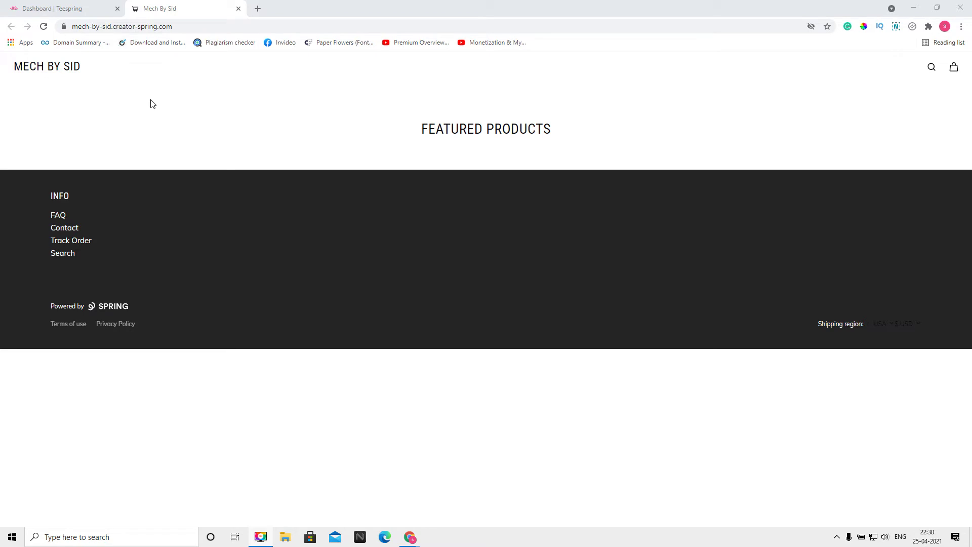
# Step: From the Dashboard, open the Mech By Sid store editor and its Hero banner settings
pyautogui.click(62, 5)
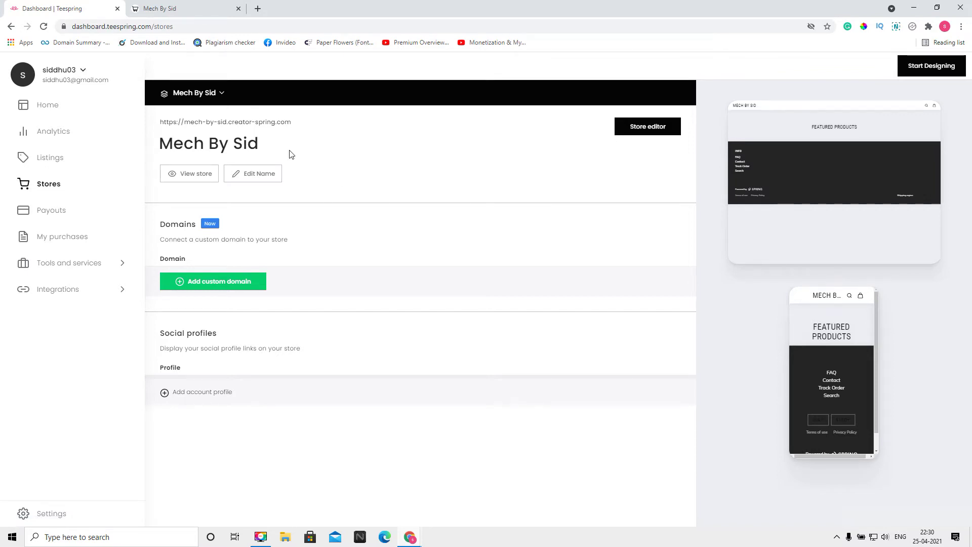
pyautogui.click(647, 129)
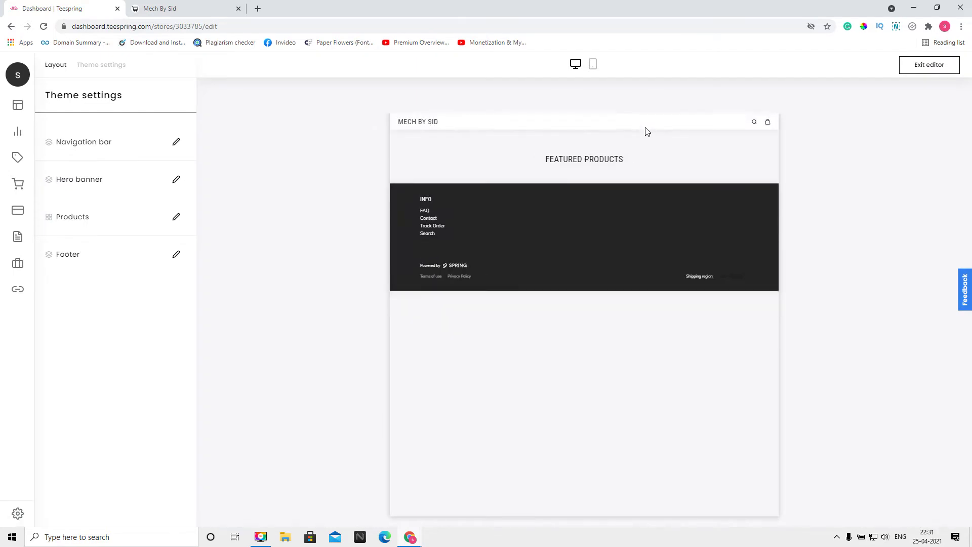
pyautogui.click(78, 187)
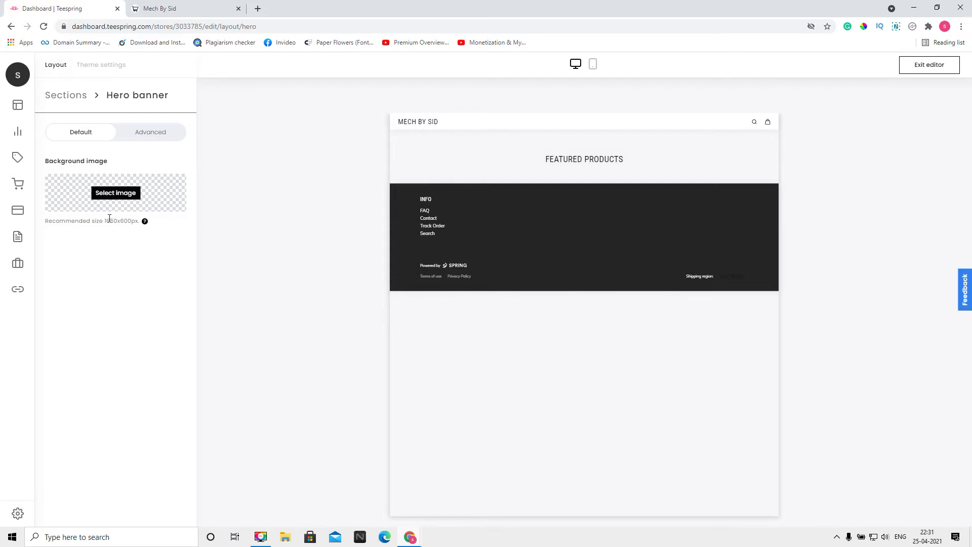
# Step: Open the file picker for the Hero banner's background image
pyautogui.click(113, 195)
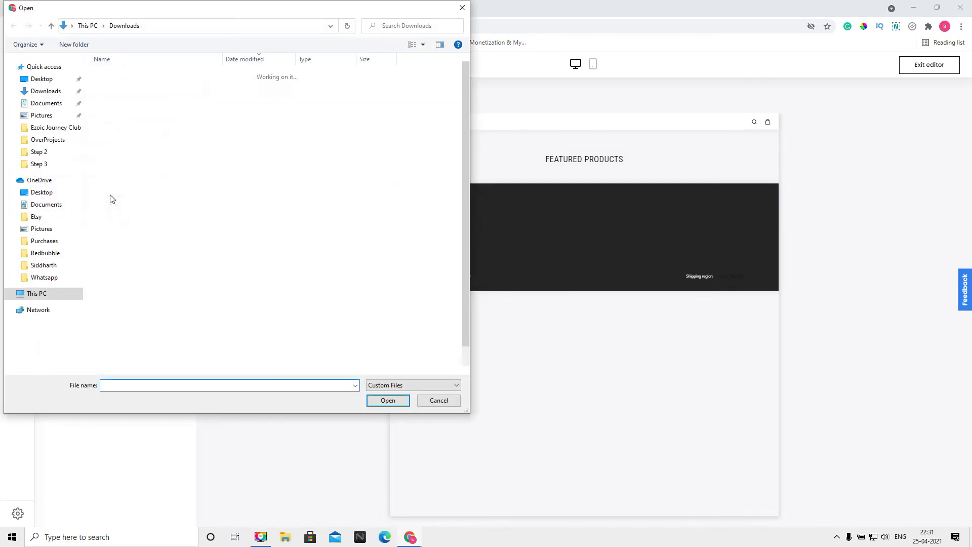
# Step: Upload 'Untitled design' as the Hero banner background and save the store
pyautogui.click(116, 100)
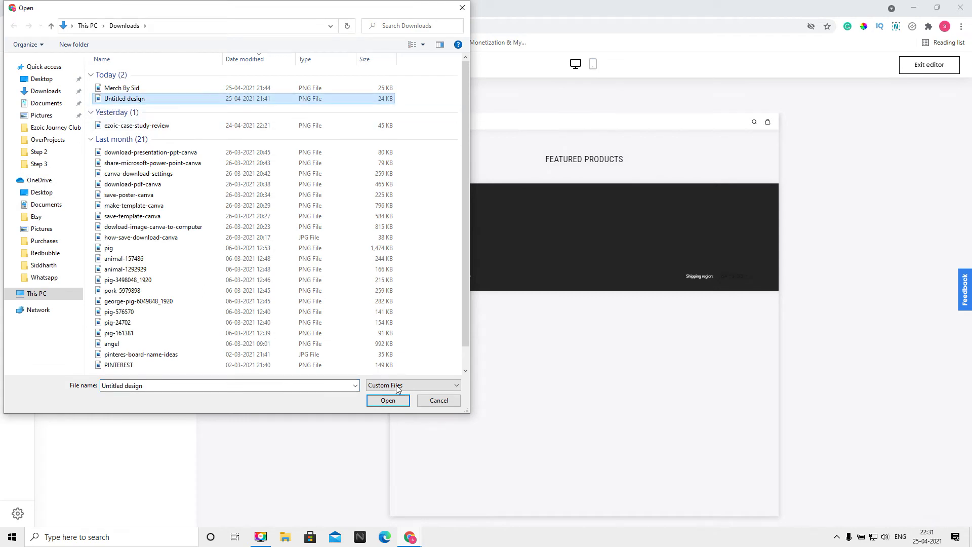
pyautogui.click(389, 401)
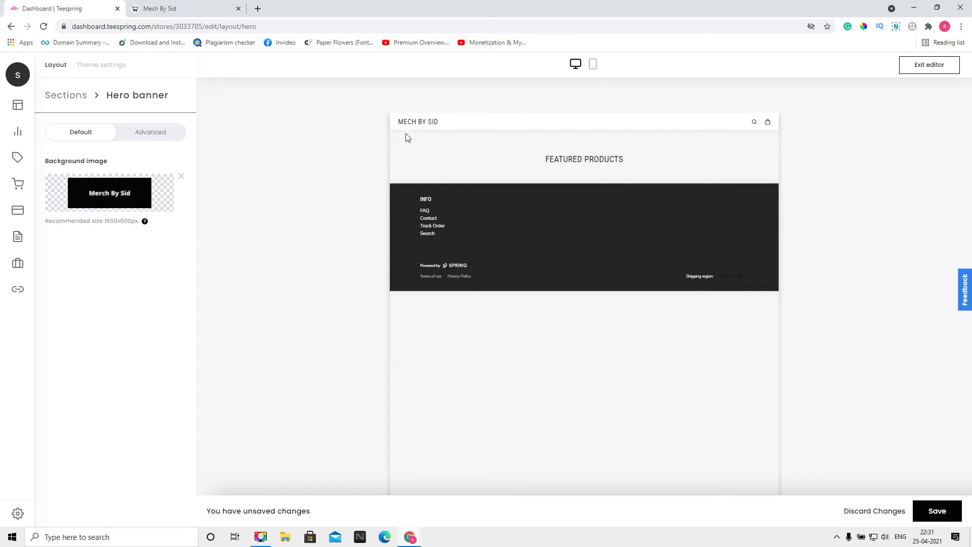
pyautogui.click(924, 509)
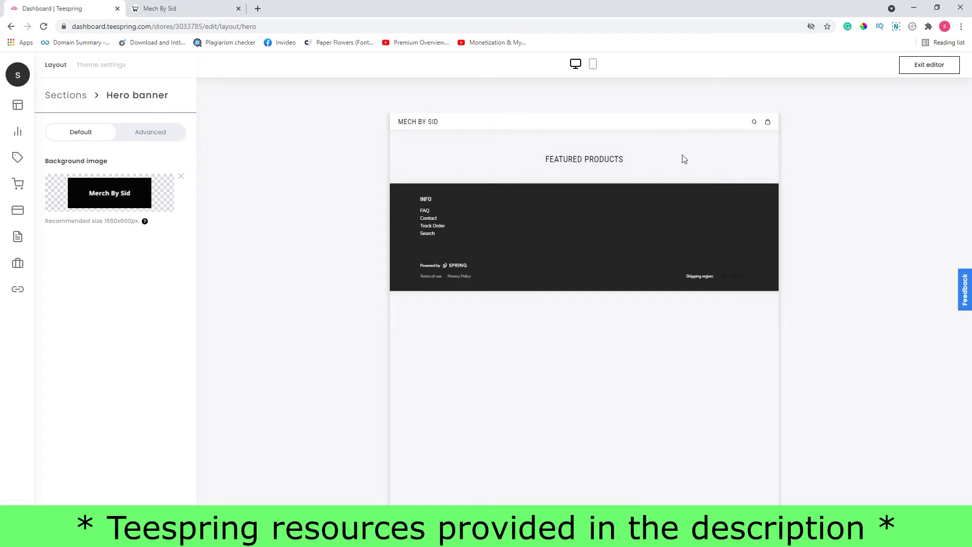
# Step: Reload the live Mech By Sid store to confirm the black 'Merch By Sid' banner
pyautogui.click(158, 7)
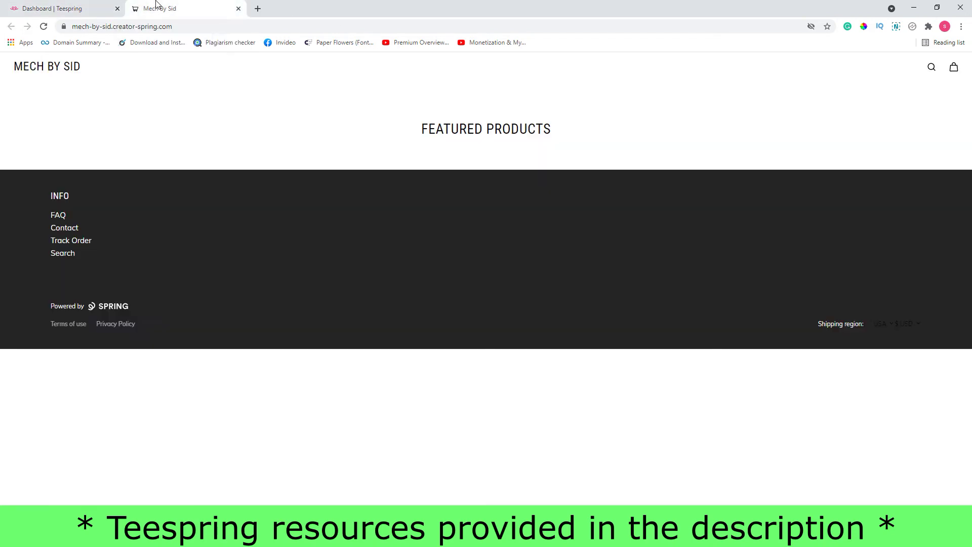
pyautogui.click(43, 27)
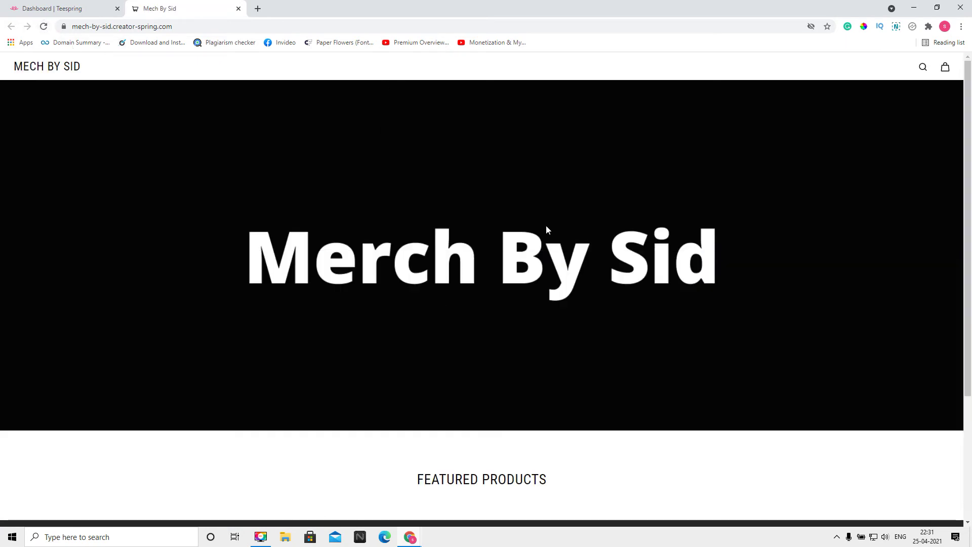
pyautogui.click(77, 9)
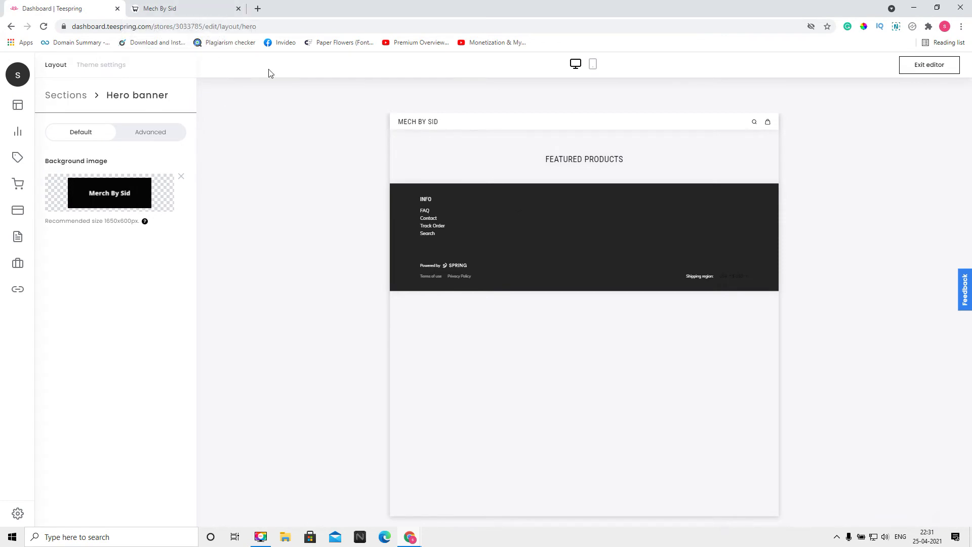
pyautogui.click(199, 8)
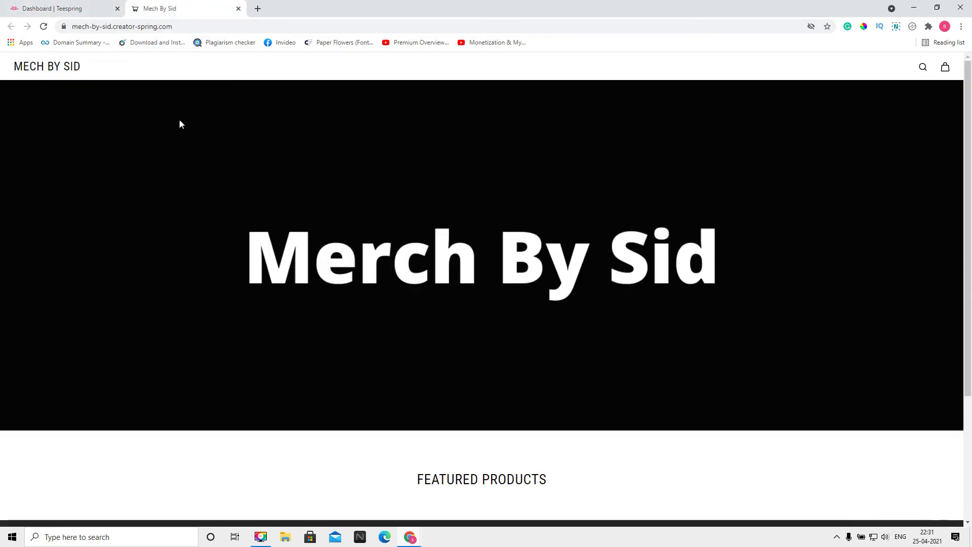
pyautogui.click(71, 7)
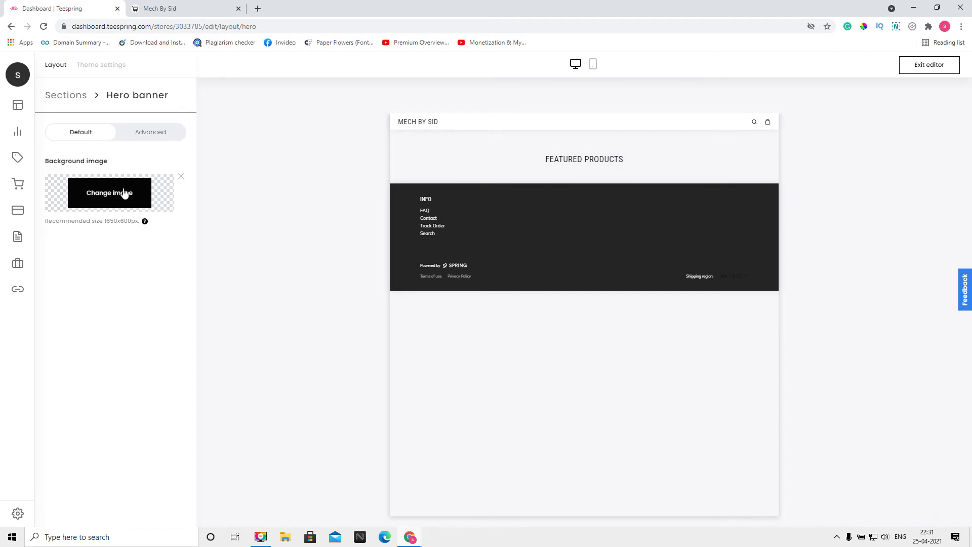
pyautogui.click(123, 193)
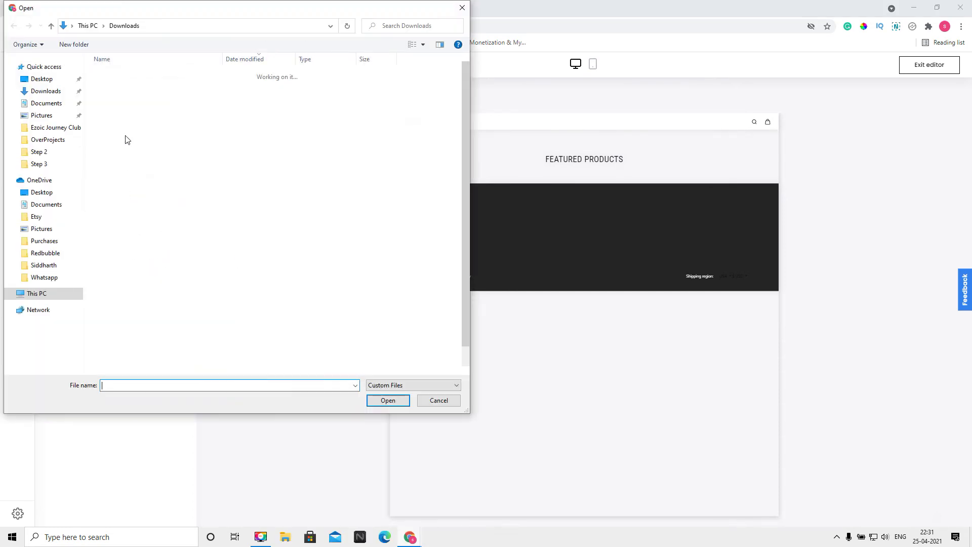
# Step: Upload 'Merch By Sid' as the new Hero banner image, save, and view the live store
pyautogui.click(130, 88)
pyautogui.click(386, 401)
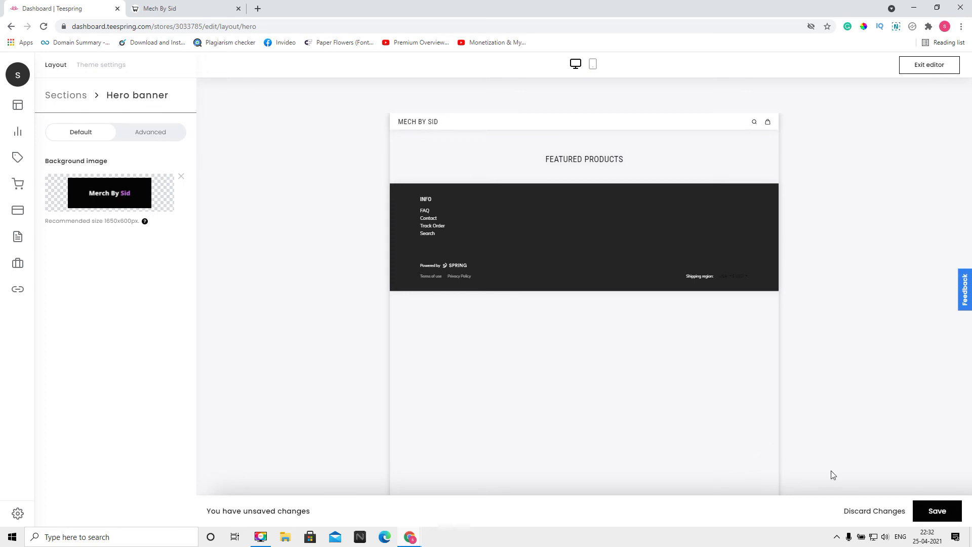
pyautogui.click(919, 509)
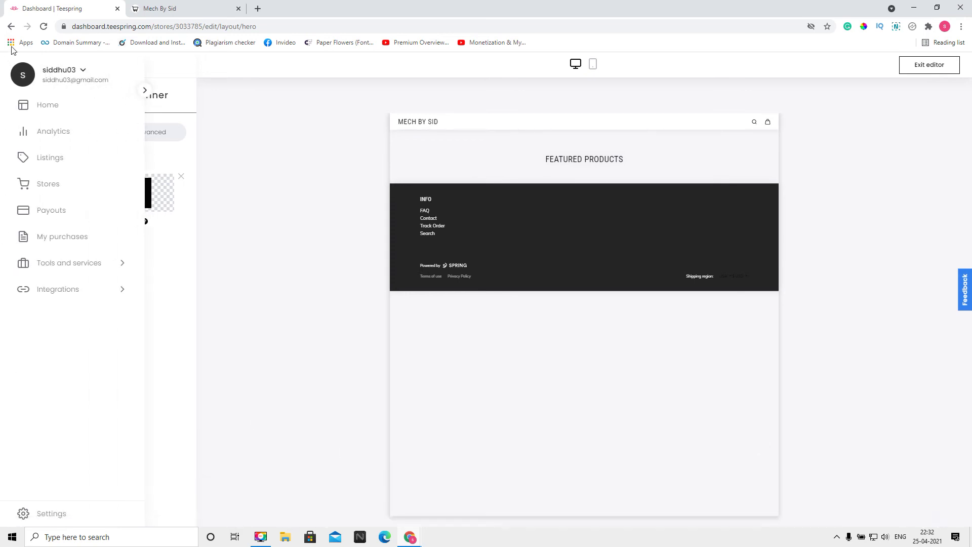
pyautogui.click(167, 8)
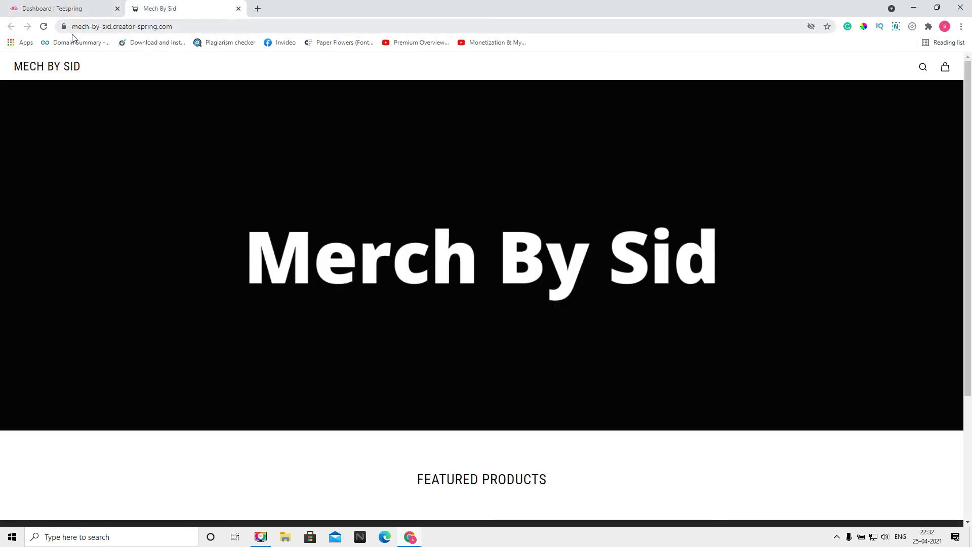
# Step: Reload the Mech By Sid storefront to show the banner with purple 'Sid'
pyautogui.click(43, 26)
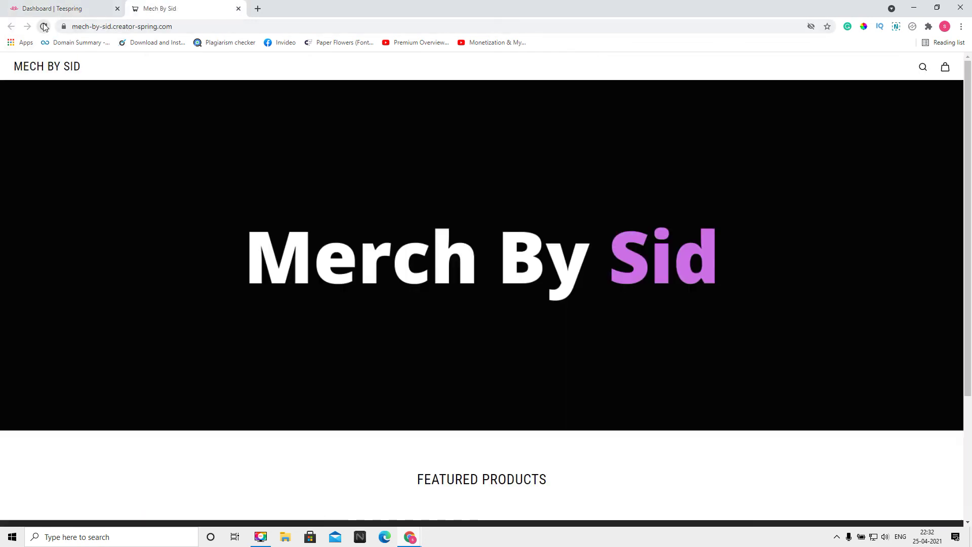